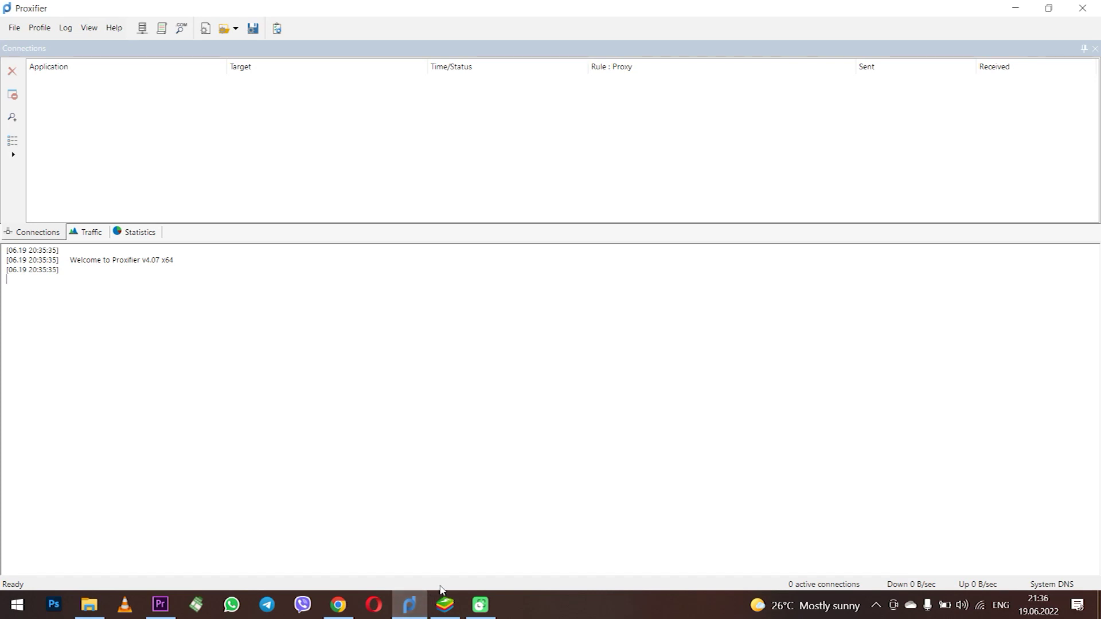
Step: Switch between BlueStacks App Player and Proxifier, ending with BlueStacks' home screen in front
{"action": "left_click", "coordinate": [447, 545]}
{"action": "left_click", "coordinate": [445, 605]}
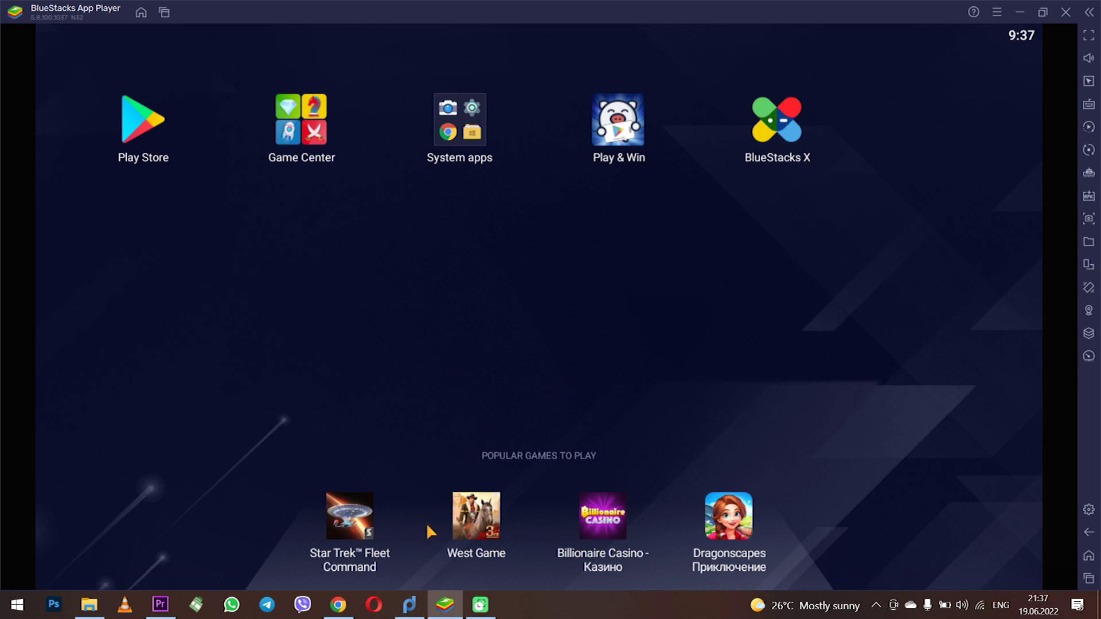
{"action": "left_click", "coordinate": [409, 604]}
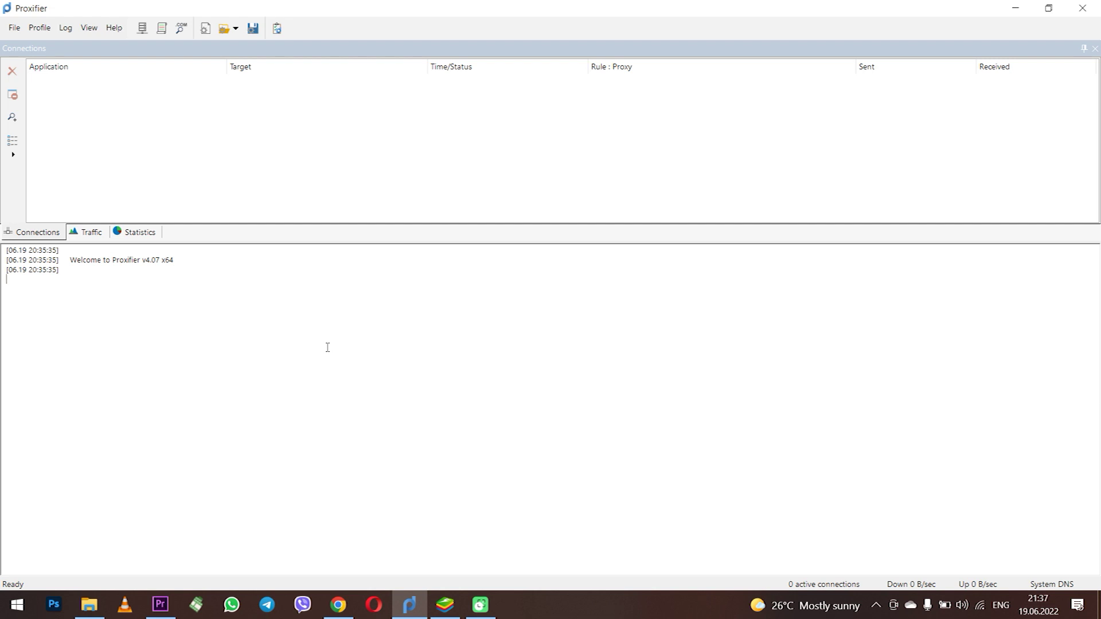
{"action": "left_click", "coordinate": [445, 605]}
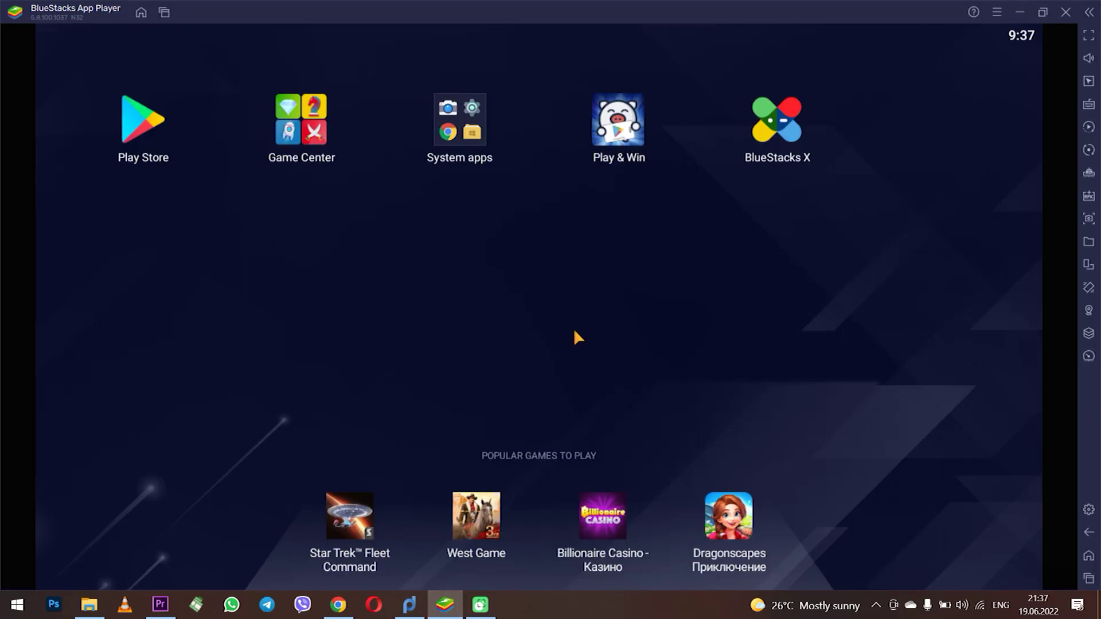
Step: Close BlueStacks after confirming the prompt, and open Proxifier's Profile > Proxy Servers list
{"action": "left_click", "coordinate": [1069, 17]}
{"action": "left_click", "coordinate": [627, 325]}
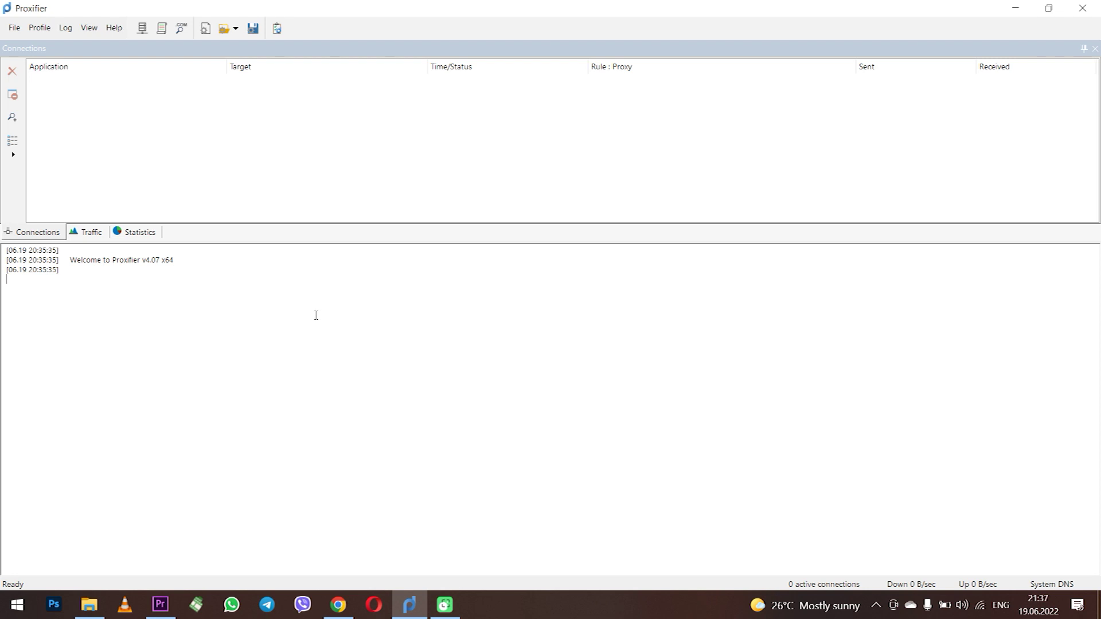
{"action": "left_click", "coordinate": [40, 28]}
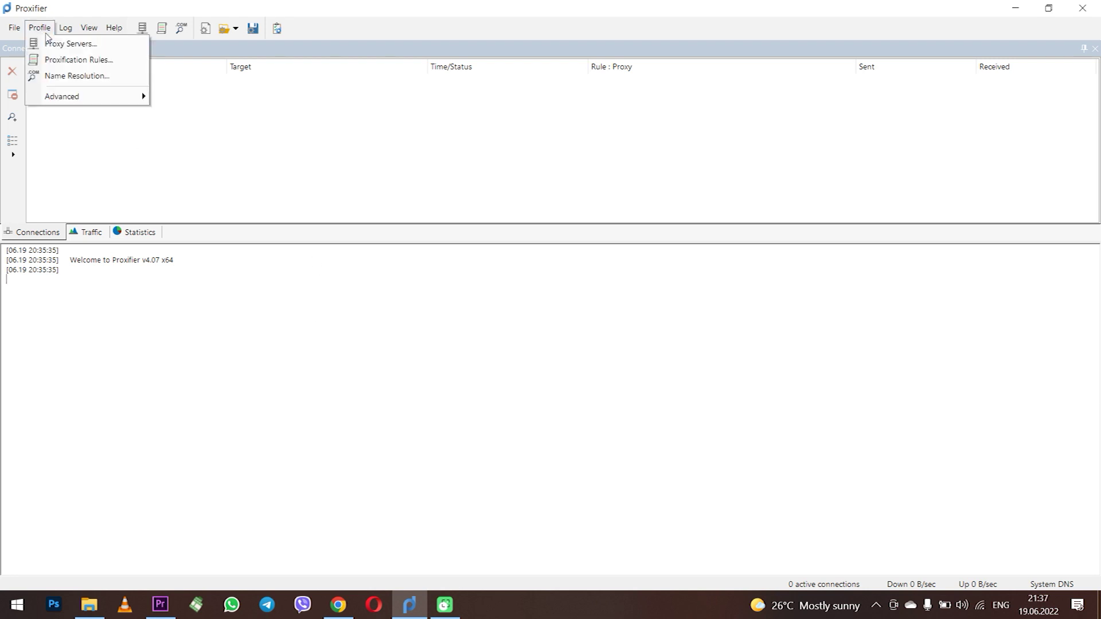
{"action": "left_click", "coordinate": [130, 50]}
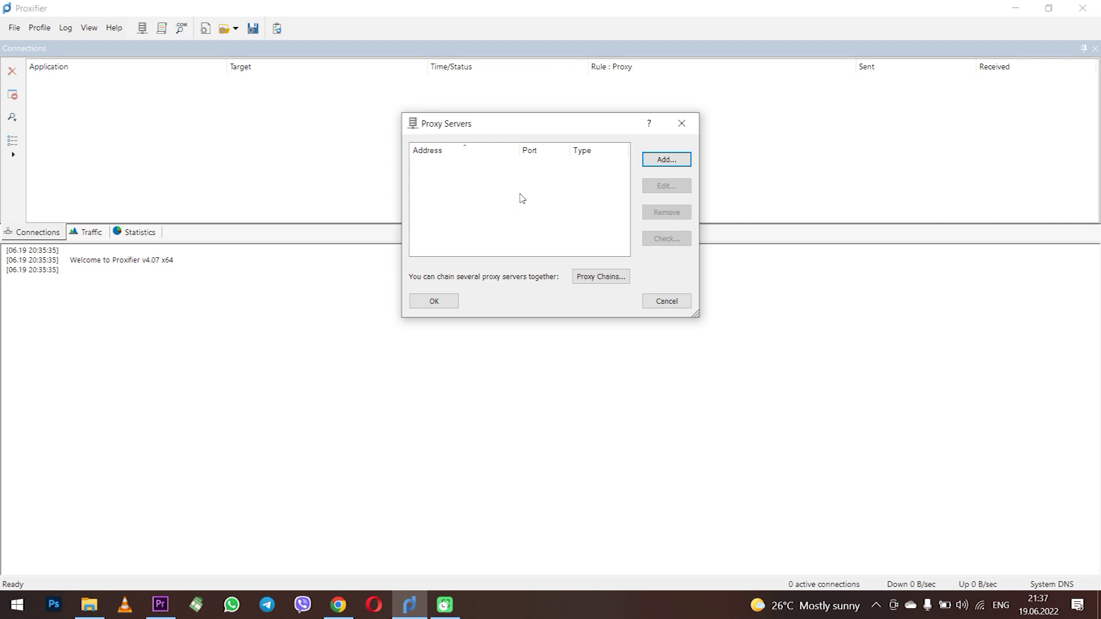
Step: Add a new proxy server at 123.3.3.3, port 80, using the HTTPS protocol
{"action": "left_click", "coordinate": [682, 168]}
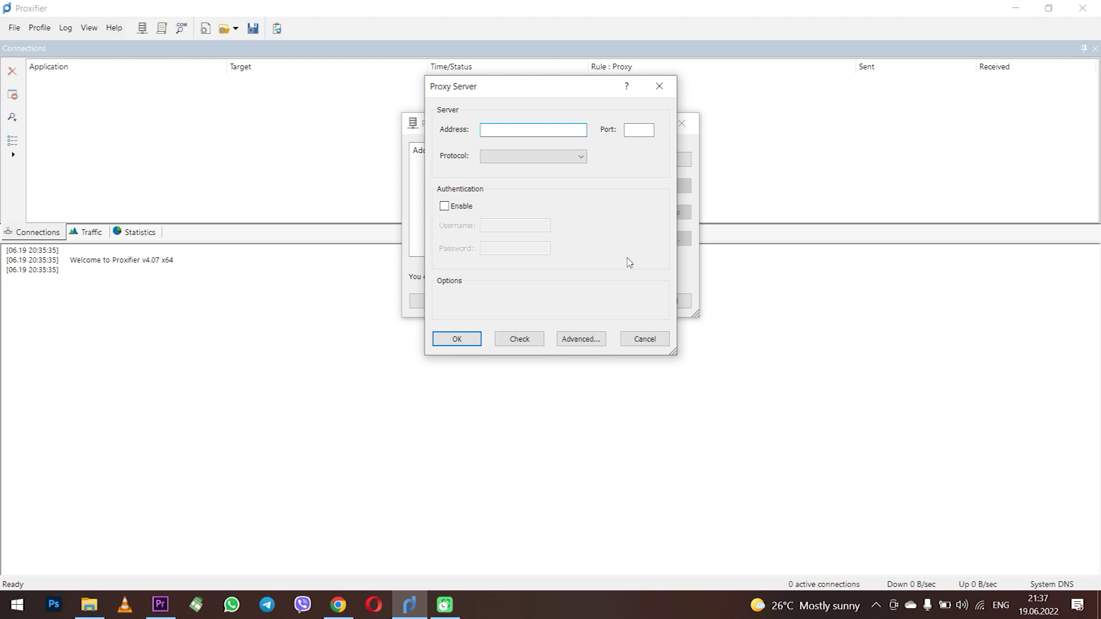
{"action": "type", "text": "123.3.3.3"}
{"action": "left_click", "coordinate": [640, 130]}
{"action": "type", "text": "80"}
{"action": "left_click", "coordinate": [545, 160]}
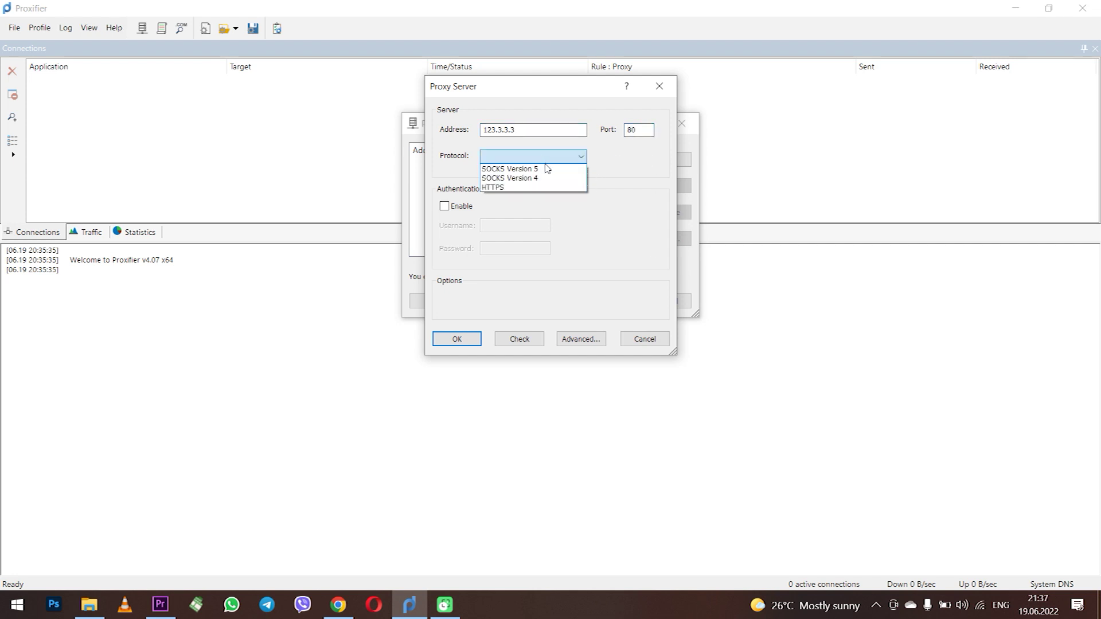
{"action": "left_click", "coordinate": [532, 188]}
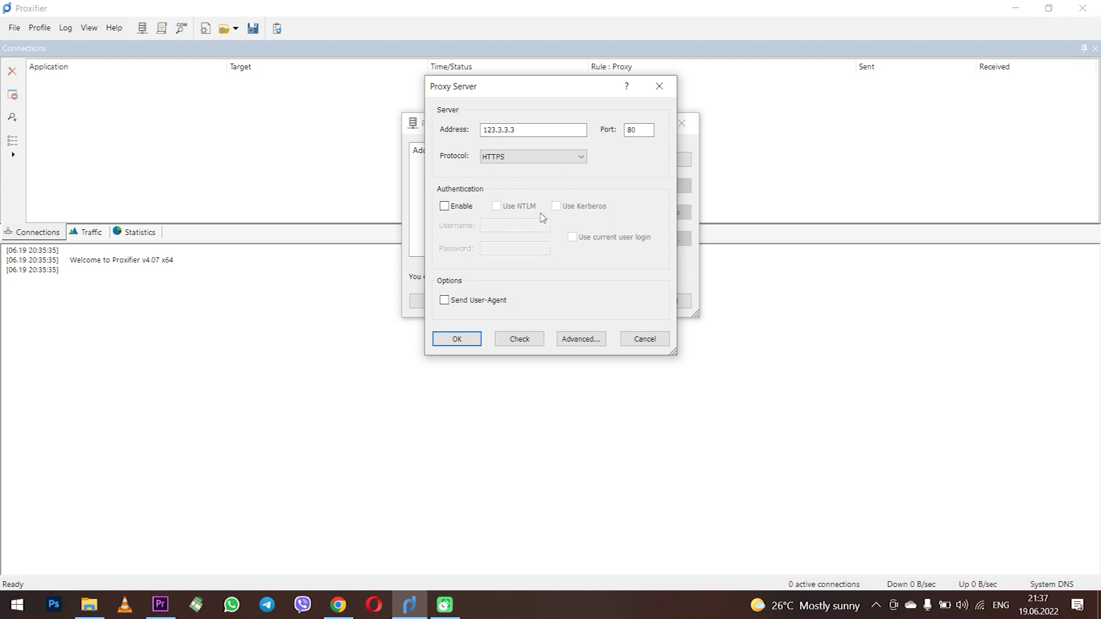
Step: Enable proxy authentication and fill in the username, moving on to the password field
{"action": "left_click", "coordinate": [458, 209]}
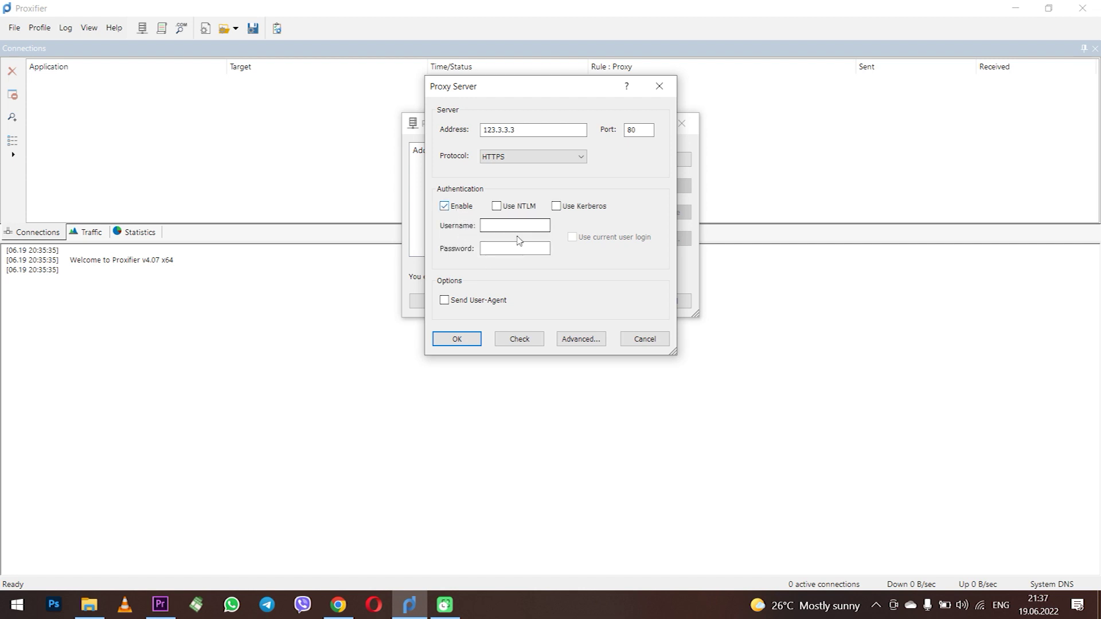
{"action": "left_click", "coordinate": [448, 212]}
{"action": "left_click", "coordinate": [448, 212]}
{"action": "left_click", "coordinate": [525, 226]}
{"action": "left_click", "coordinate": [516, 250]}
Step: Enter the password, run the connection check, dismiss the failed result, and re-enable authentication
{"action": "type", "text": "pass1"}
{"action": "left_click", "coordinate": [519, 339]}
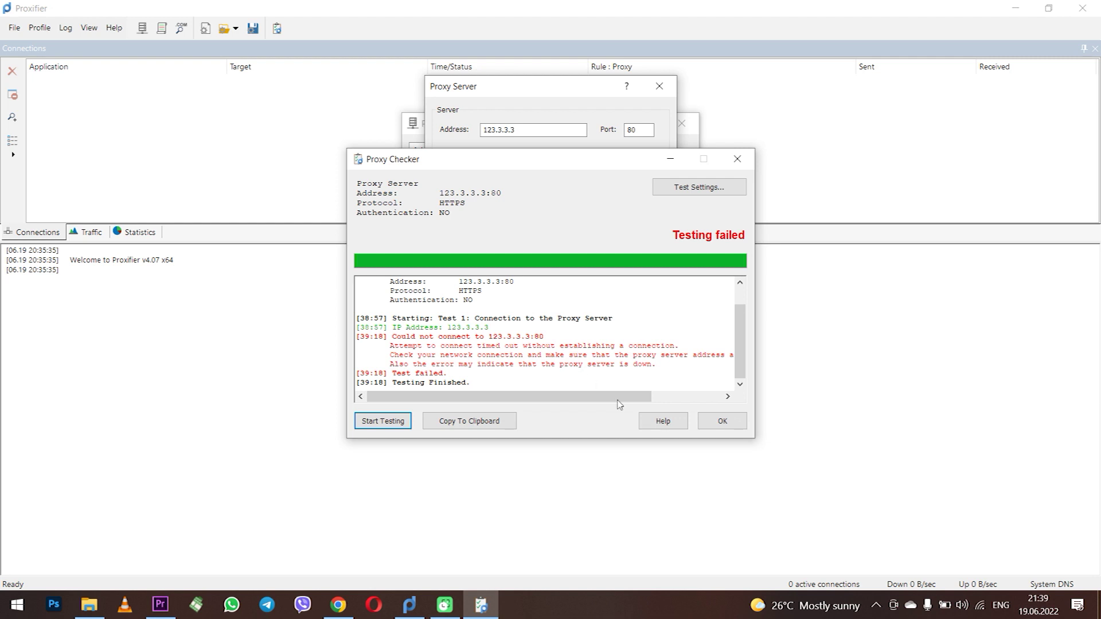
{"action": "left_click", "coordinate": [722, 421]}
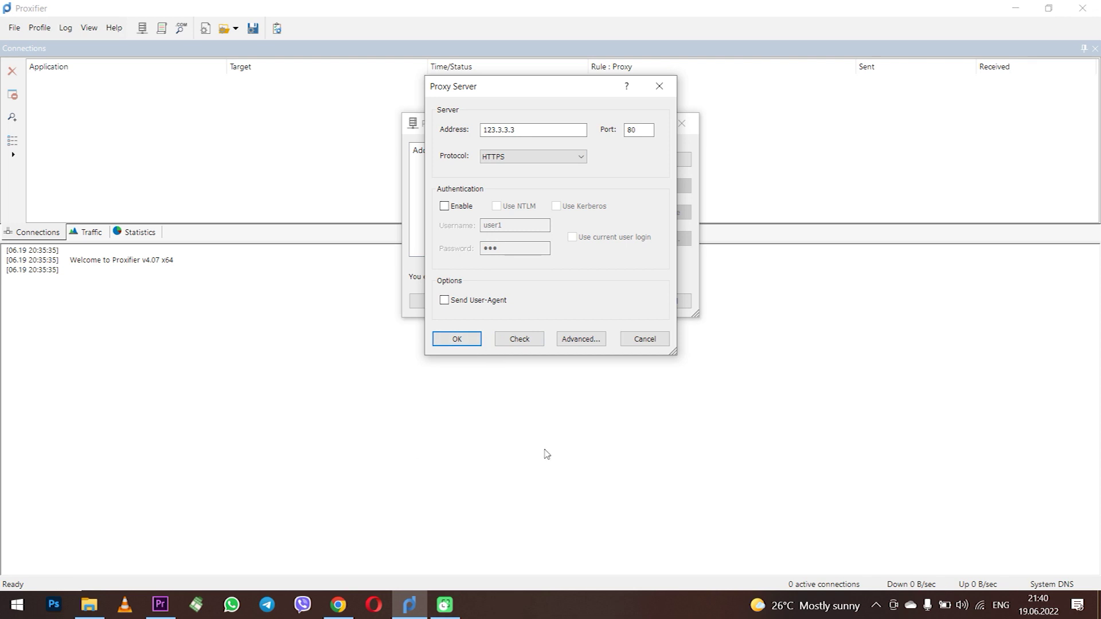
{"action": "left_click", "coordinate": [459, 207]}
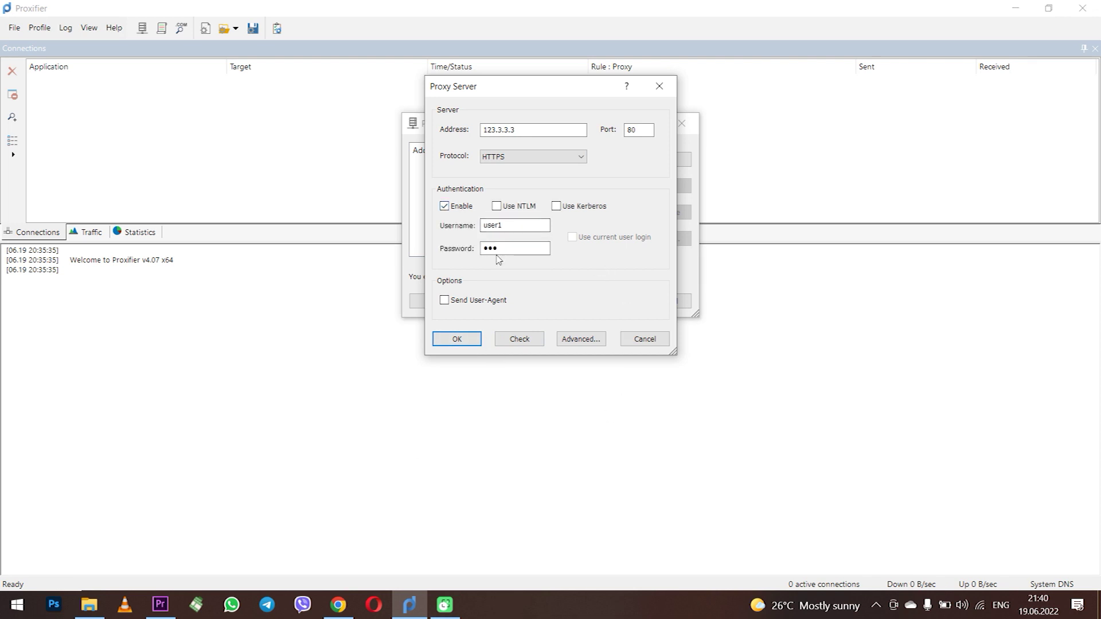
{"action": "left_click", "coordinate": [339, 605]}
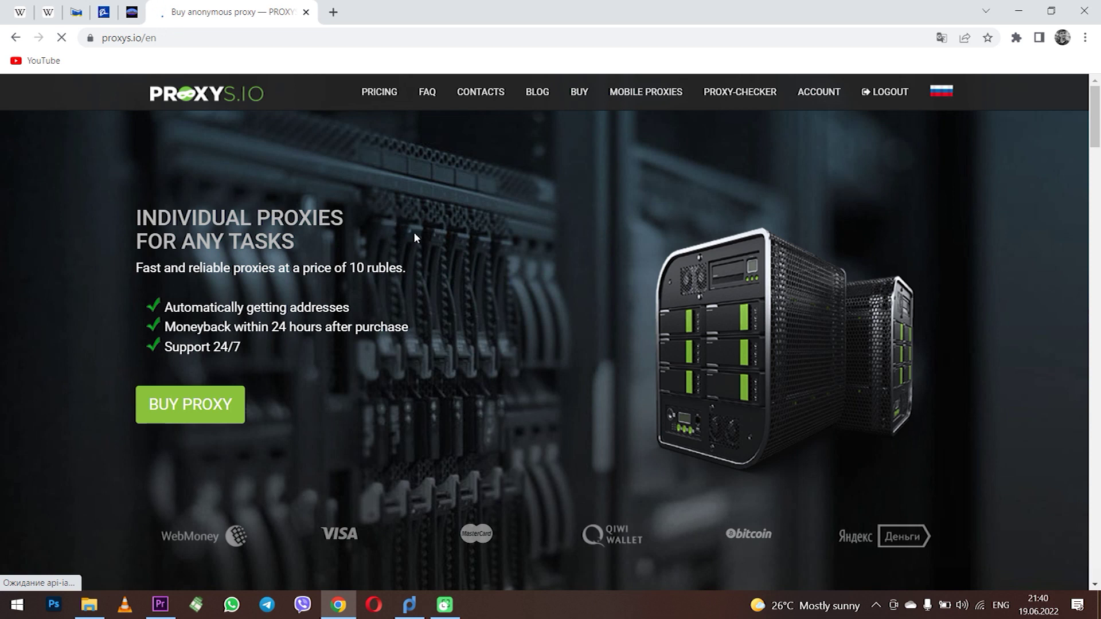
{"action": "scroll", "coordinate": [627, 231], "scroll_direction": "down", "scroll_amount": 5}
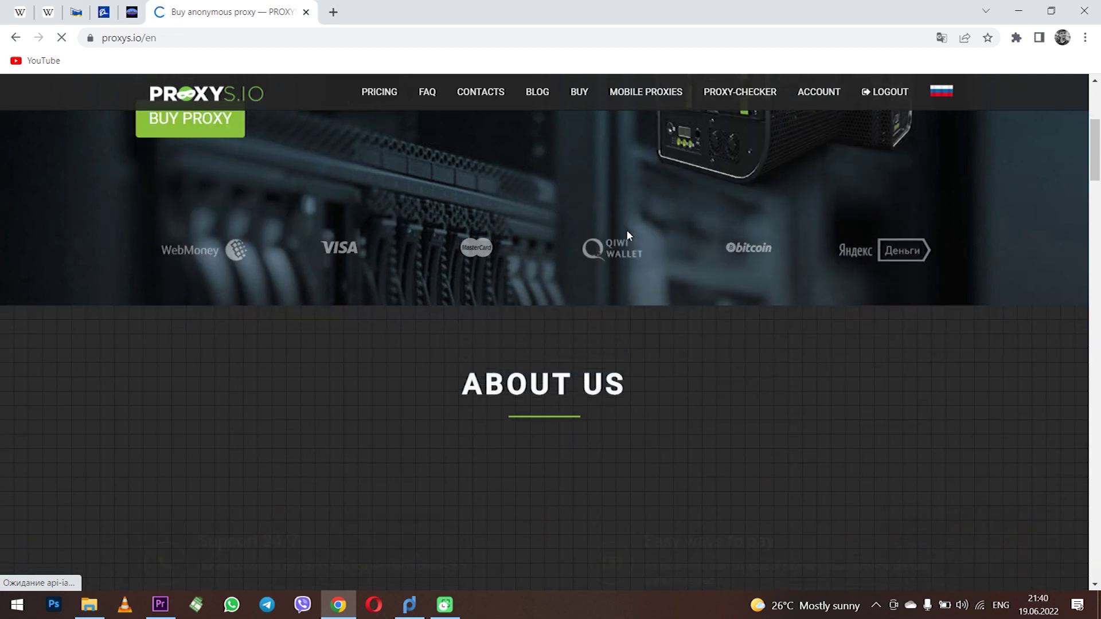
{"action": "scroll", "coordinate": [628, 232], "scroll_direction": "down", "scroll_amount": 10}
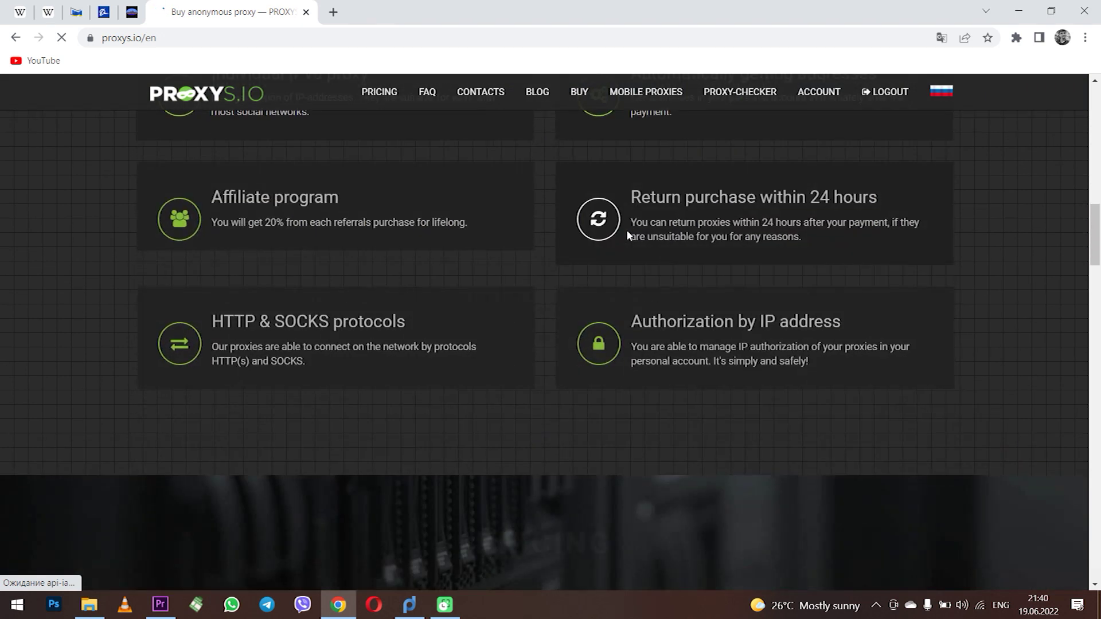
{"action": "scroll", "coordinate": [627, 232], "scroll_direction": "down", "scroll_amount": 10}
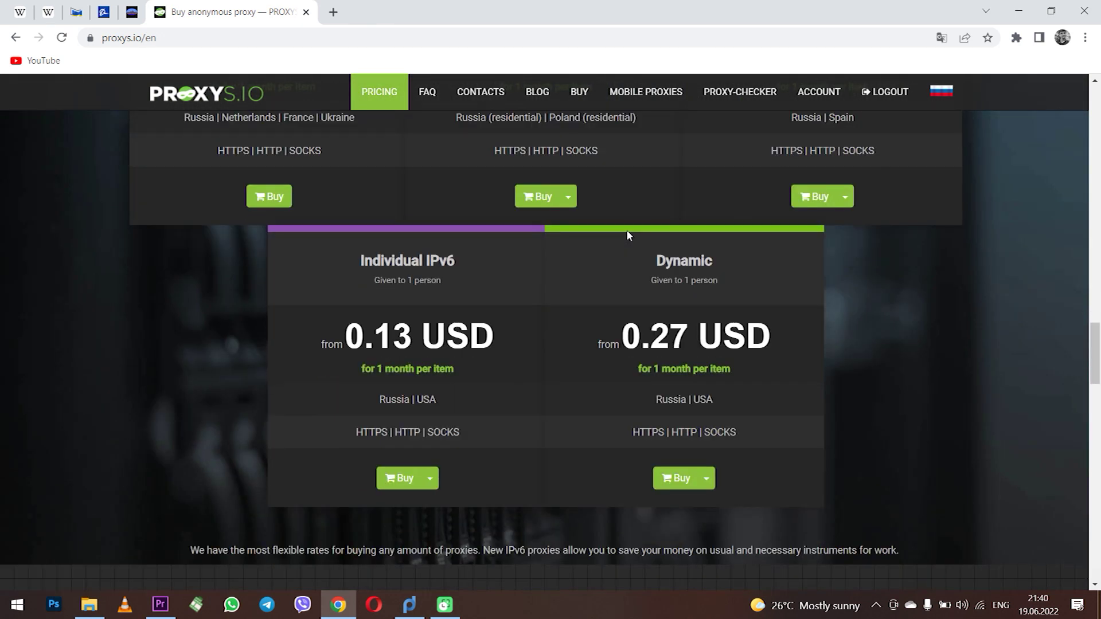
{"action": "scroll", "coordinate": [628, 232], "scroll_direction": "down", "scroll_amount": 10}
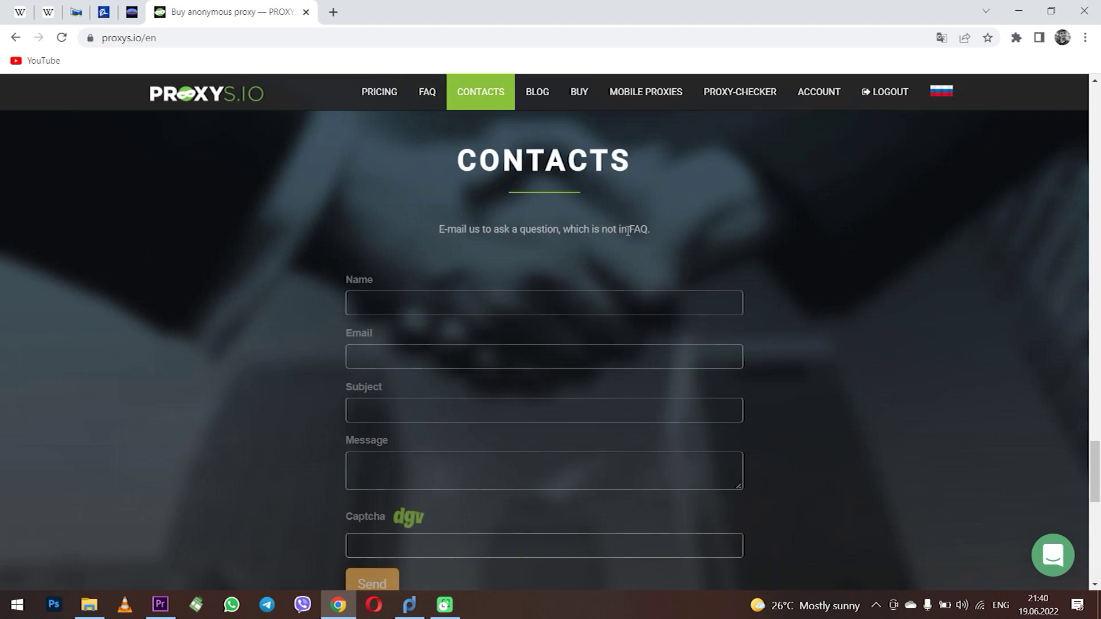
{"action": "scroll", "coordinate": [627, 232], "scroll_direction": "up", "scroll_amount": 10}
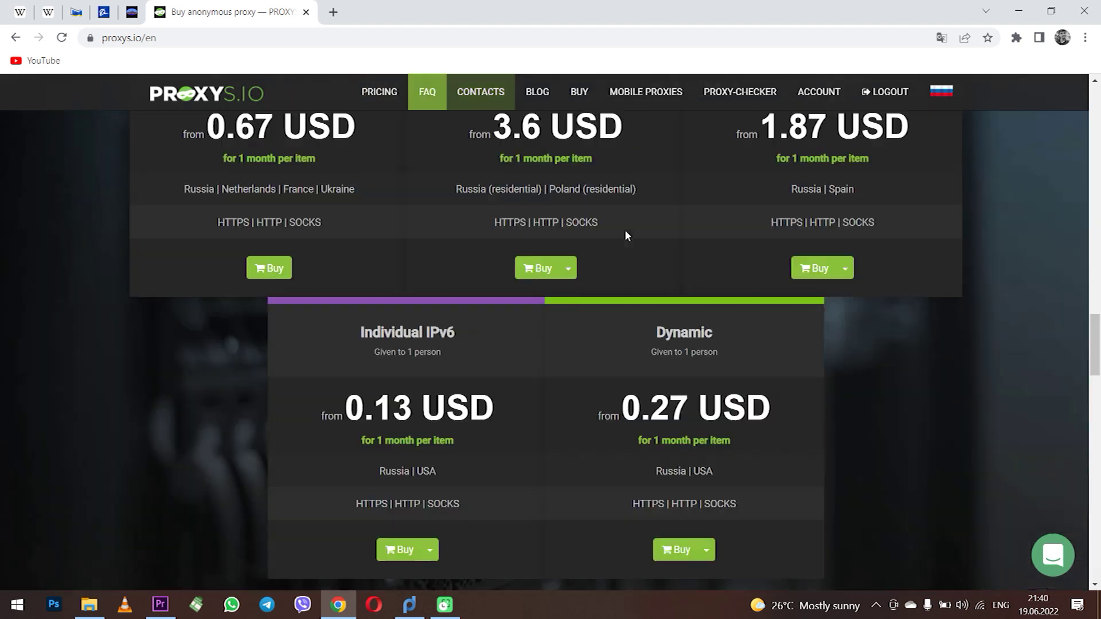
{"action": "scroll", "coordinate": [625, 230], "scroll_direction": "up", "scroll_amount": 8}
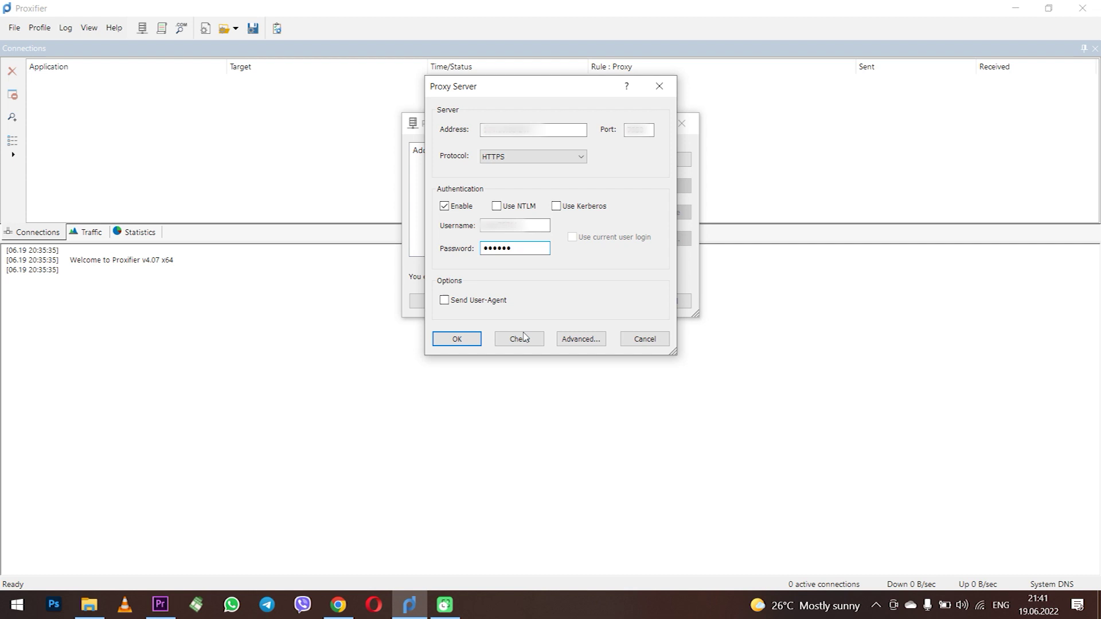
Step: Recheck the proxy connection, dismiss the successful result, and save the proxy server
{"action": "left_click", "coordinate": [528, 341]}
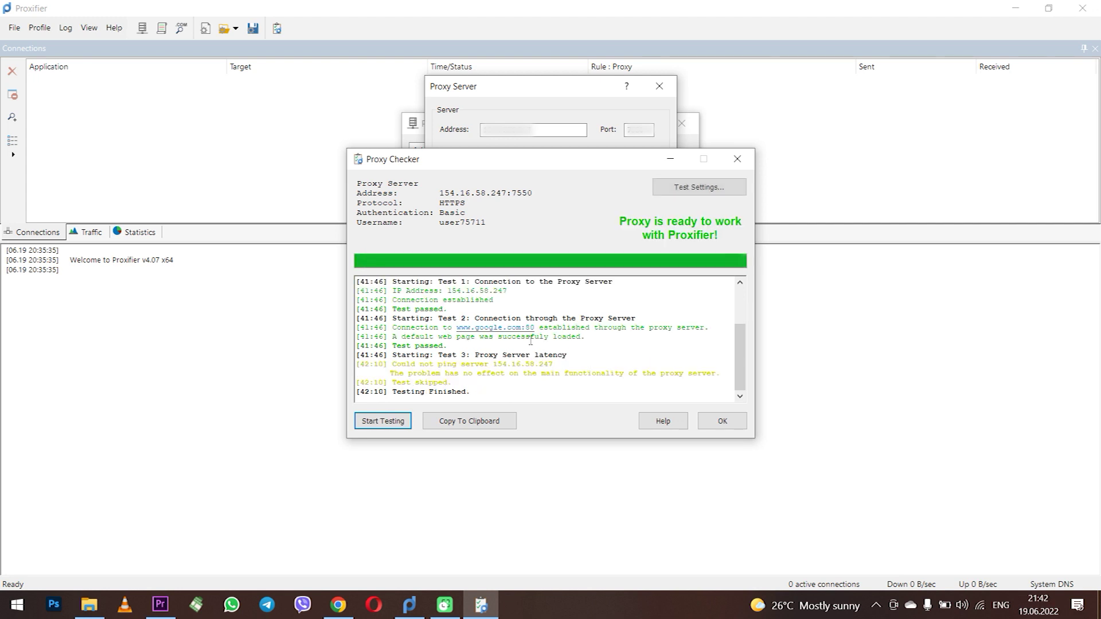
{"action": "left_click", "coordinate": [722, 424]}
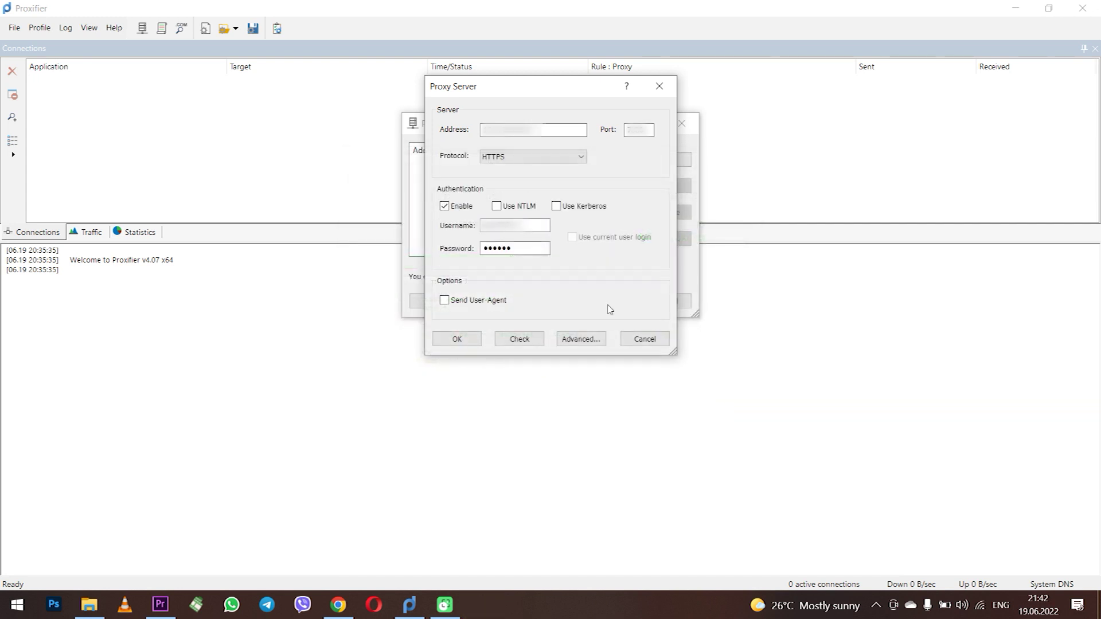
{"action": "left_click", "coordinate": [467, 342]}
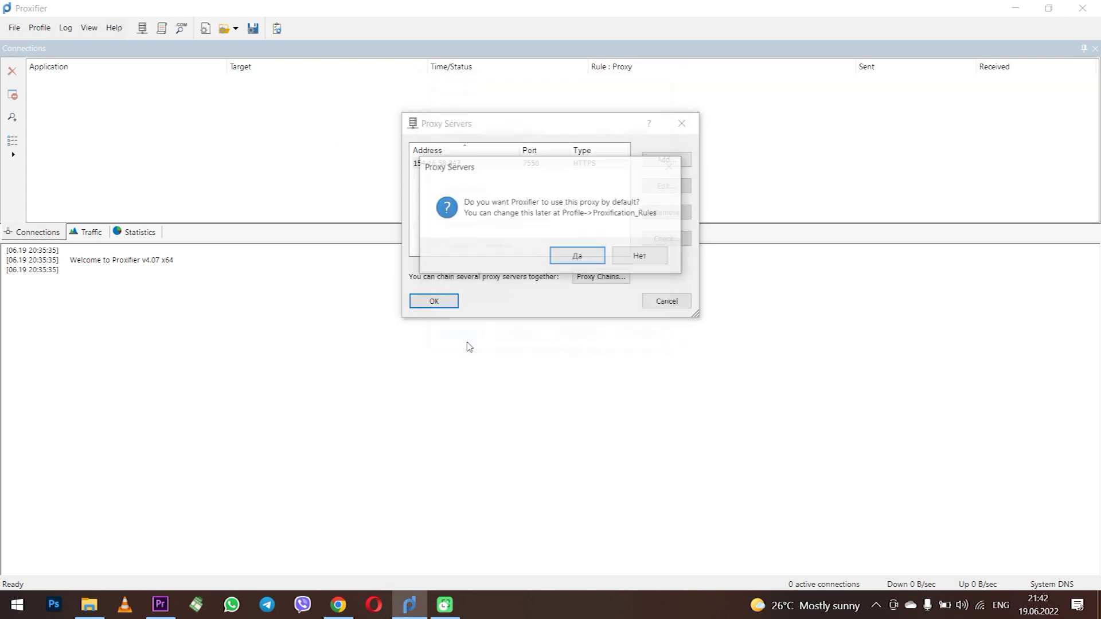
Step: Accept the new HTTPS proxy as the Default rule's action and close the server list
{"action": "left_click", "coordinate": [591, 261]}
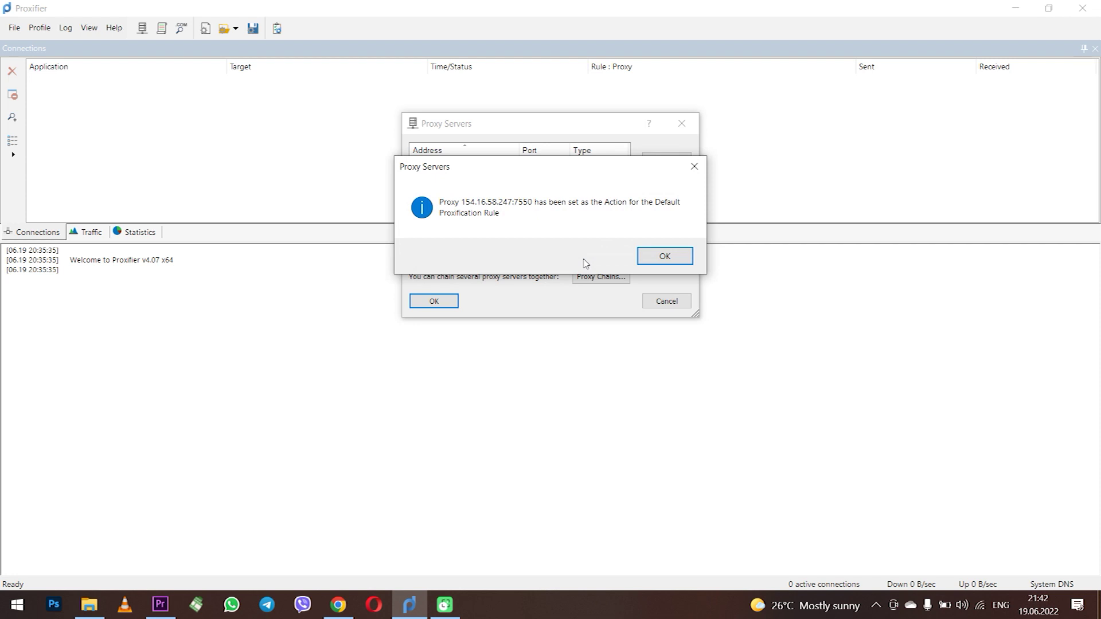
{"action": "left_click", "coordinate": [658, 257]}
{"action": "left_click", "coordinate": [437, 302]}
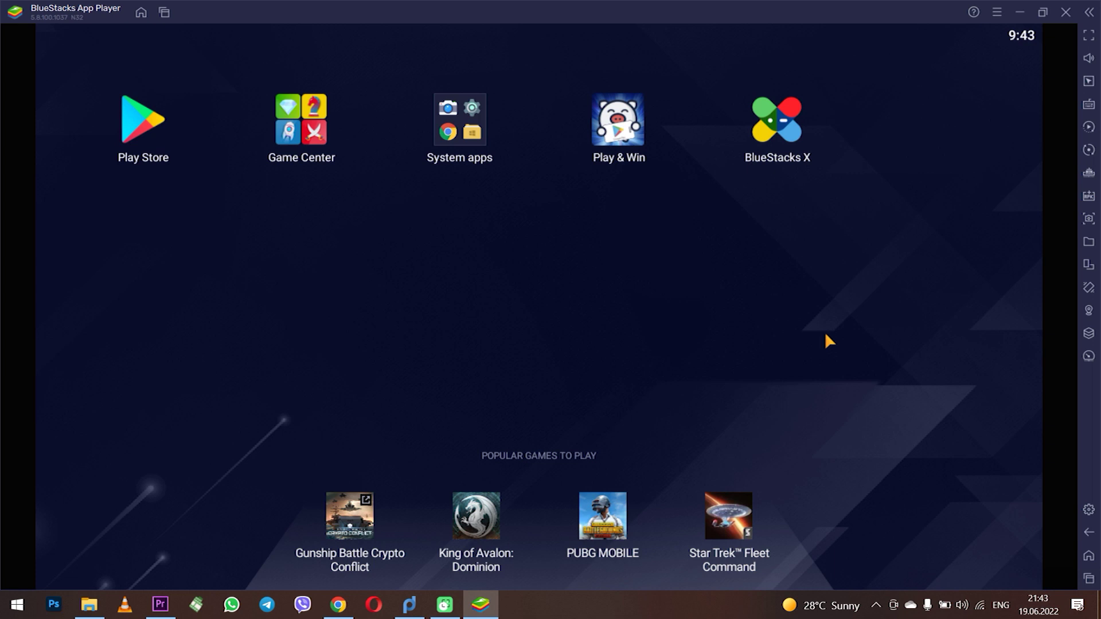
Step: Switch to Proxifier to view hd-player.exe connections through the 154.16.58.247:7550 HTTPS proxy
{"action": "left_click", "coordinate": [409, 604]}
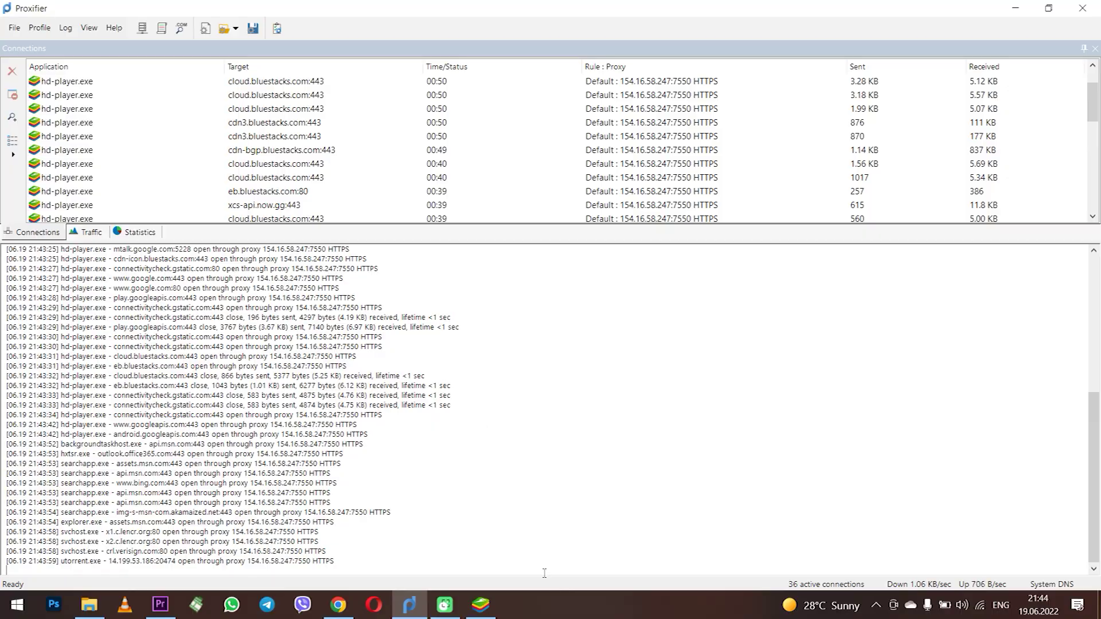
Step: Switch to BlueStacks and pan its location map around Leese
{"action": "left_click", "coordinate": [480, 605]}
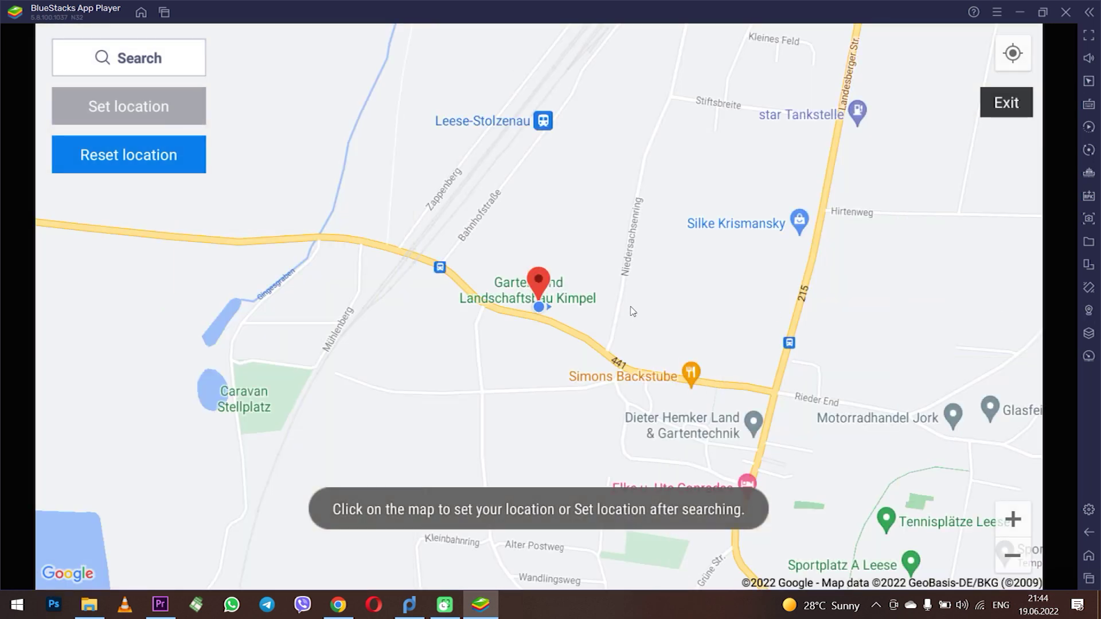
{"action": "scroll", "coordinate": [592, 315], "scroll_direction": "down", "scroll_amount": 2}
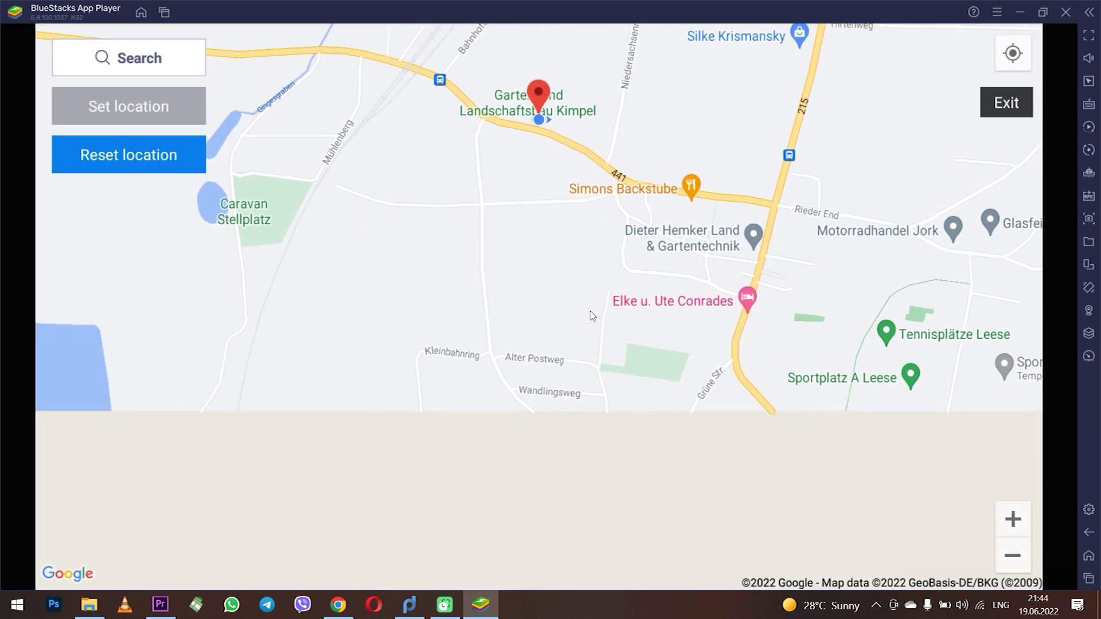
{"action": "scroll", "coordinate": [592, 315], "scroll_direction": "up", "scroll_amount": 2}
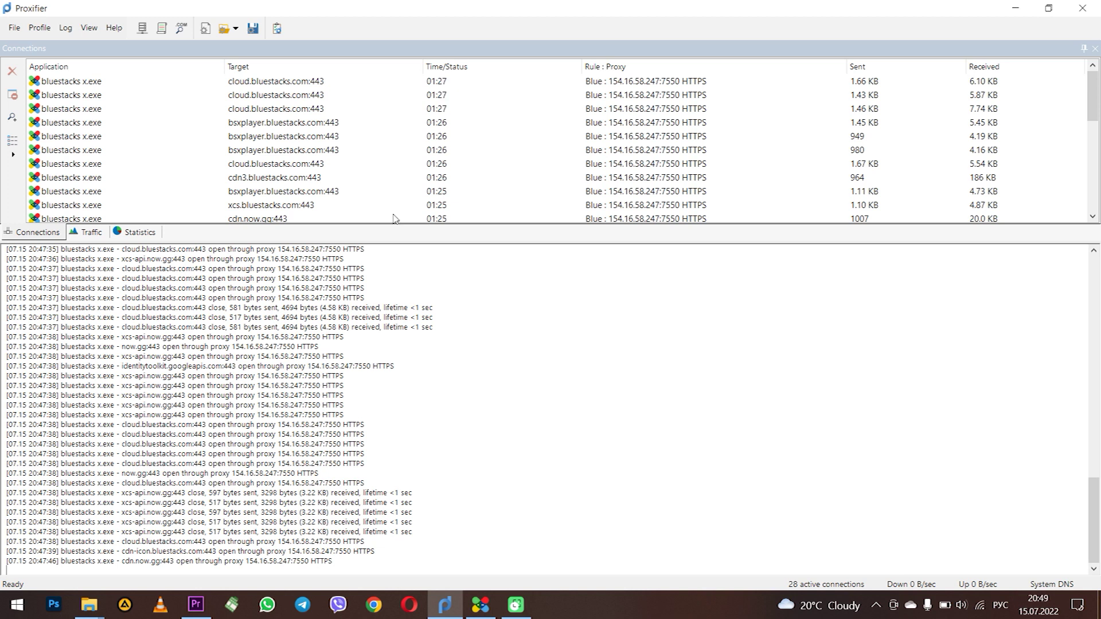
Step: Add a new proxification rule named New under Profile > Proxification Rules
{"action": "left_click", "coordinate": [40, 34]}
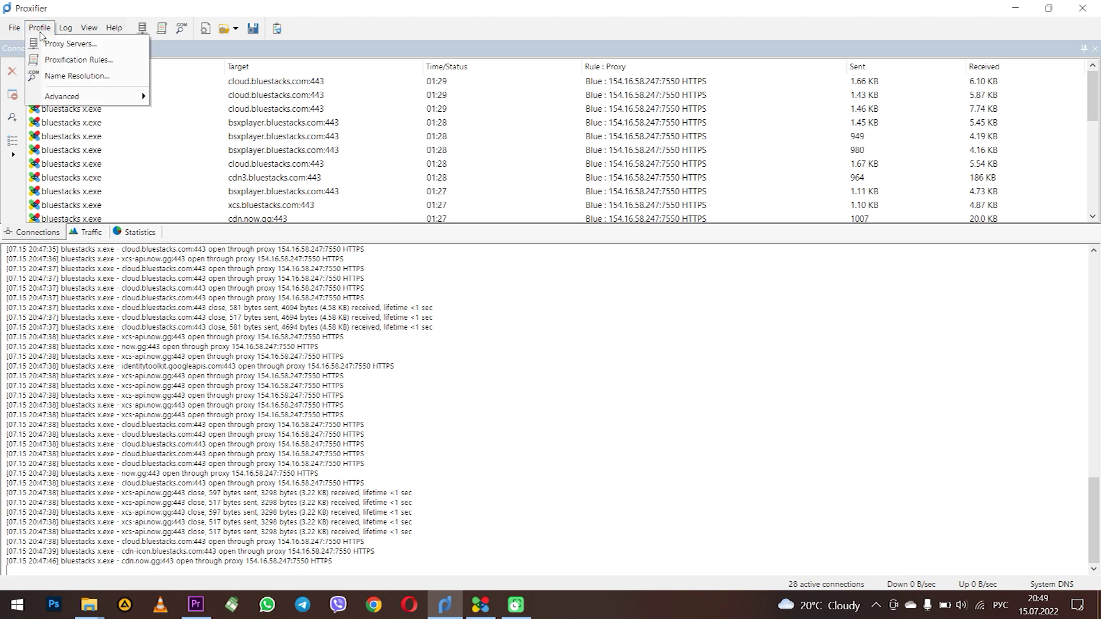
{"action": "left_click", "coordinate": [132, 63]}
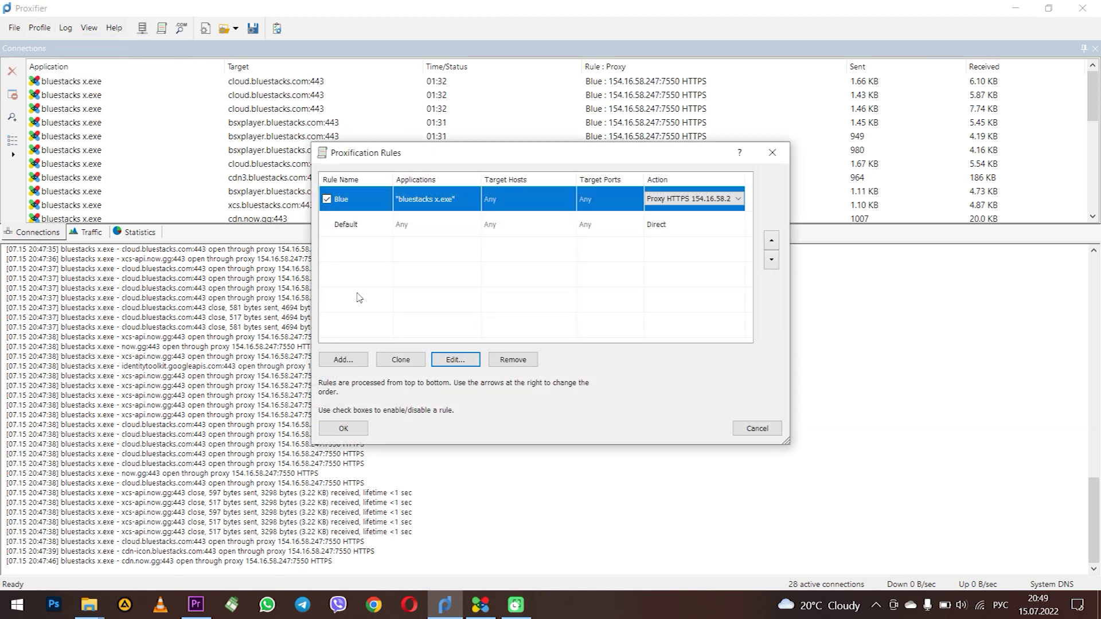
{"action": "left_click", "coordinate": [343, 360]}
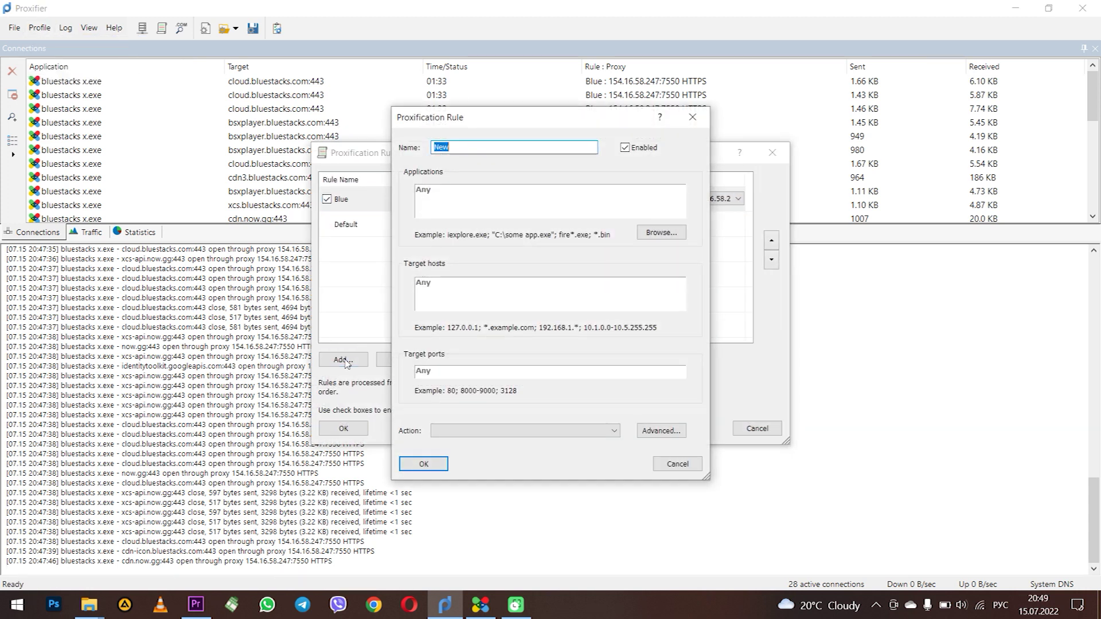
{"action": "left_click", "coordinate": [475, 147]}
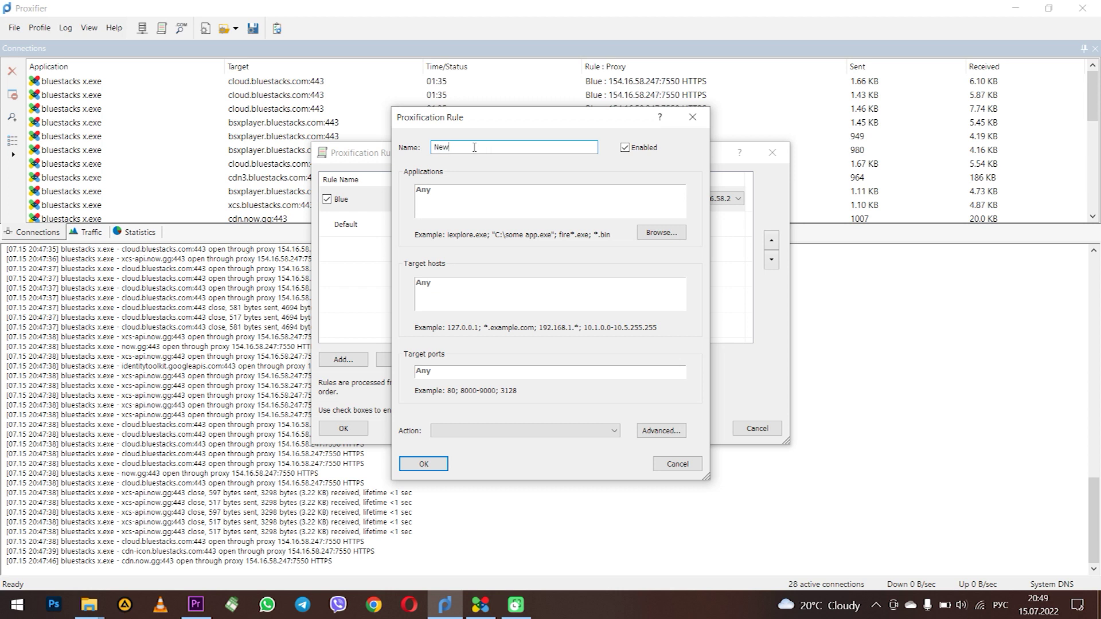
Step: Set the rule's application to C:\Program Files\BlueStacks_nxt\HD-Player.exe
{"action": "left_click", "coordinate": [659, 233]}
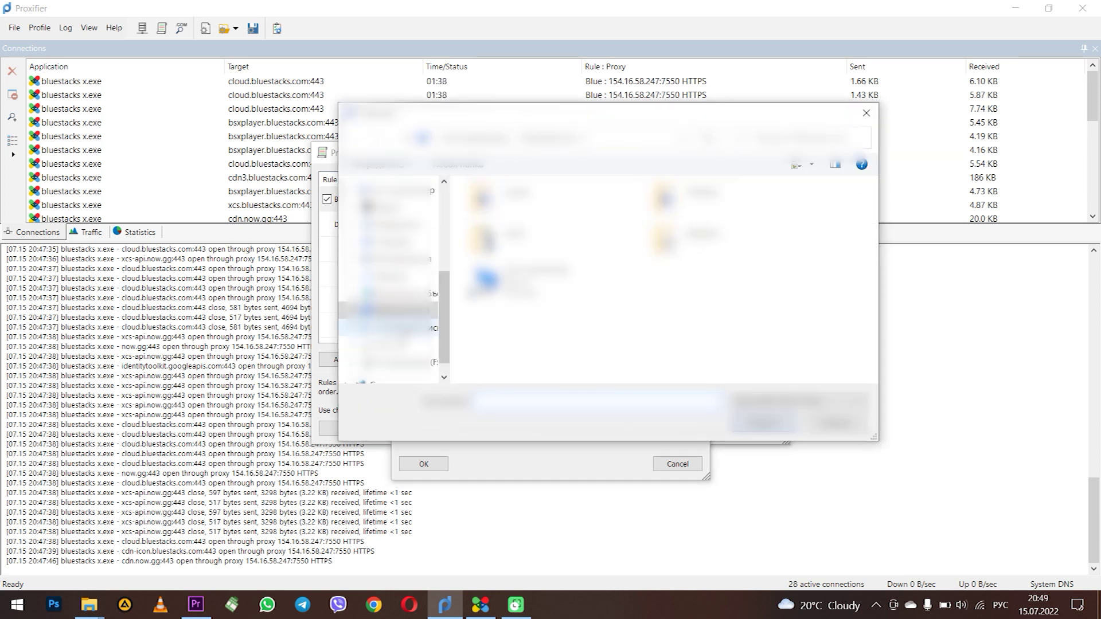
{"action": "left_click", "coordinate": [427, 326]}
{"action": "double_click", "coordinate": [671, 343]}
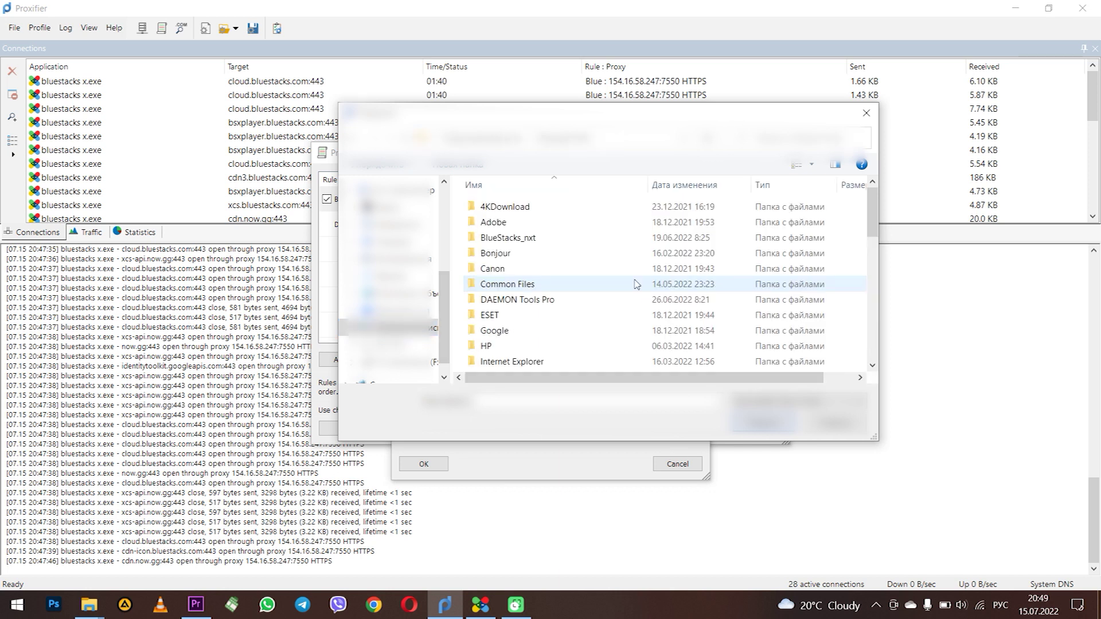
{"action": "double_click", "coordinate": [507, 237]}
{"action": "scroll", "coordinate": [531, 337], "scroll_direction": "down", "scroll_amount": 5}
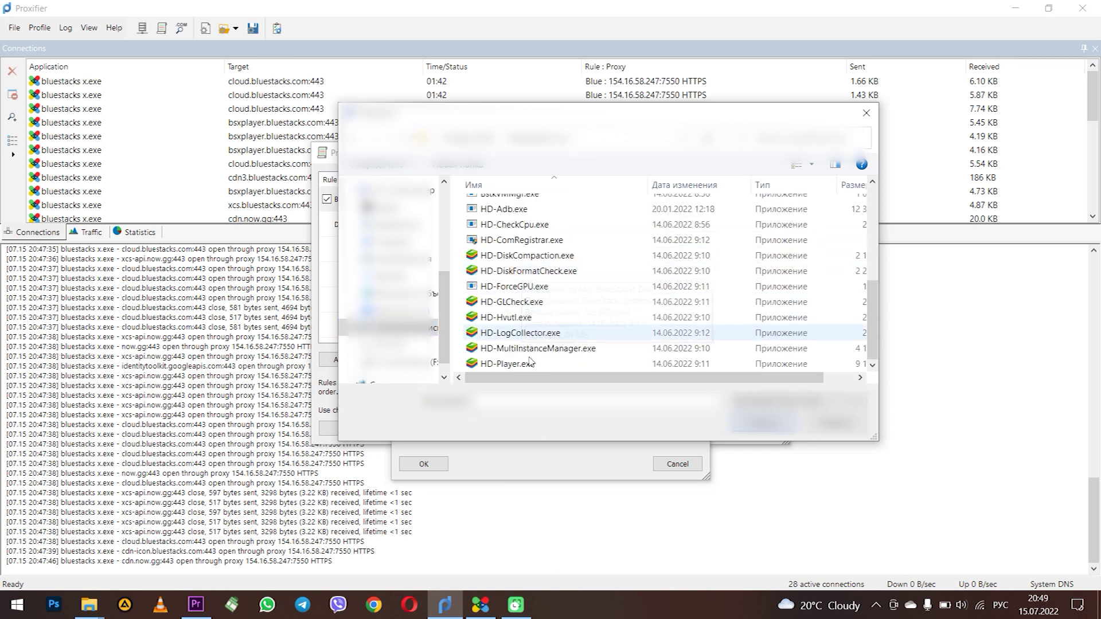
{"action": "left_click", "coordinate": [531, 365]}
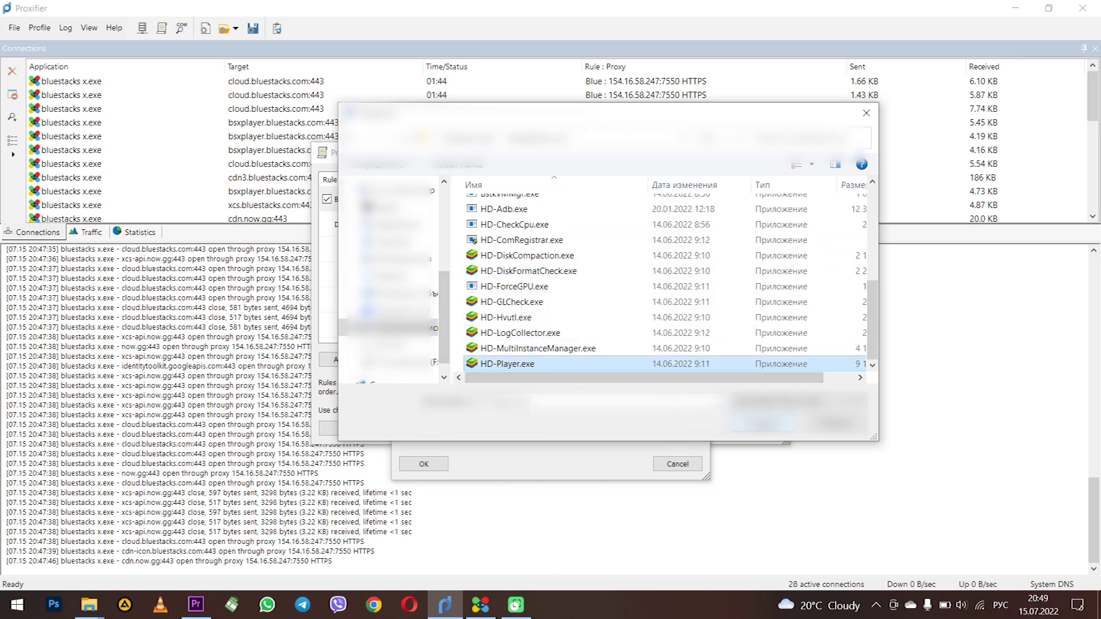
{"action": "left_click", "coordinate": [762, 424]}
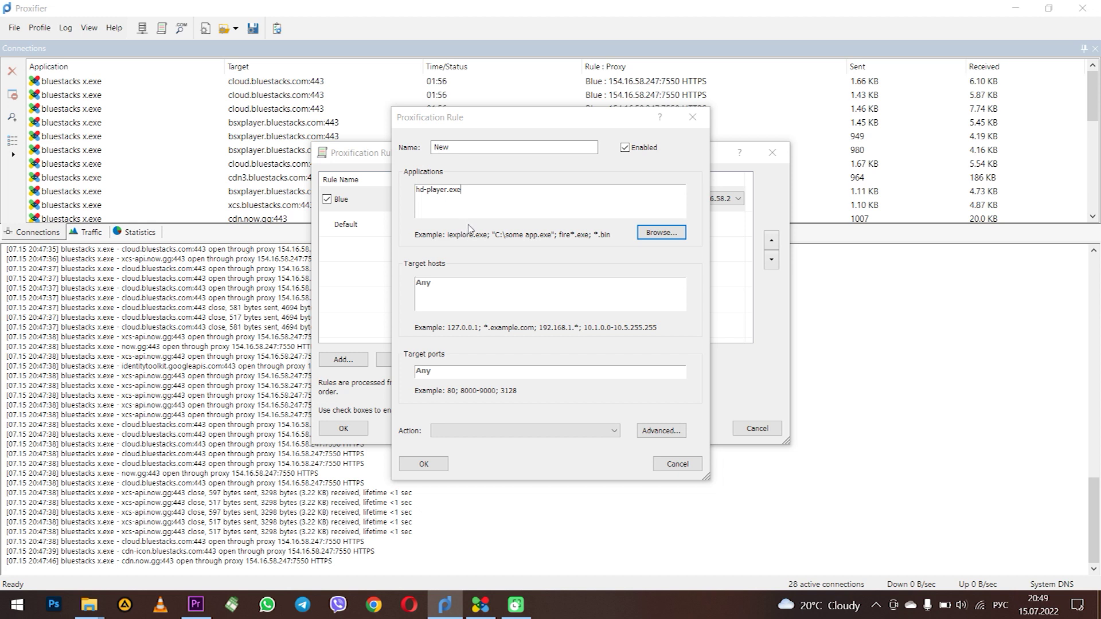
Step: Set the New rule's action to Proxy HTTPS 154.16.58.247 and save it
{"action": "left_click", "coordinate": [488, 430]}
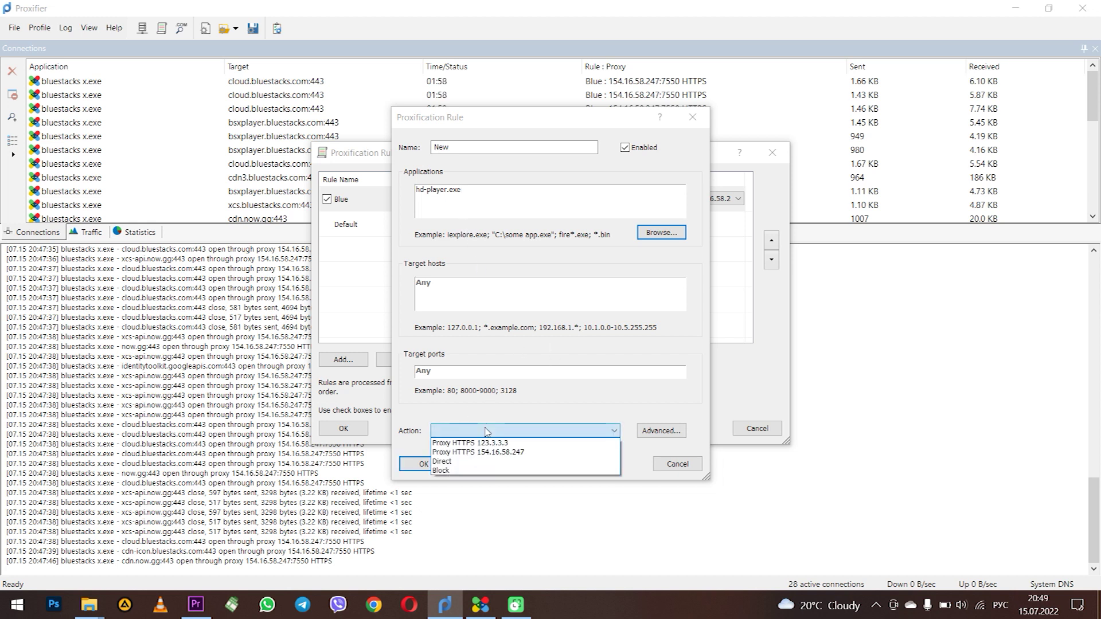
{"action": "left_click", "coordinate": [582, 453]}
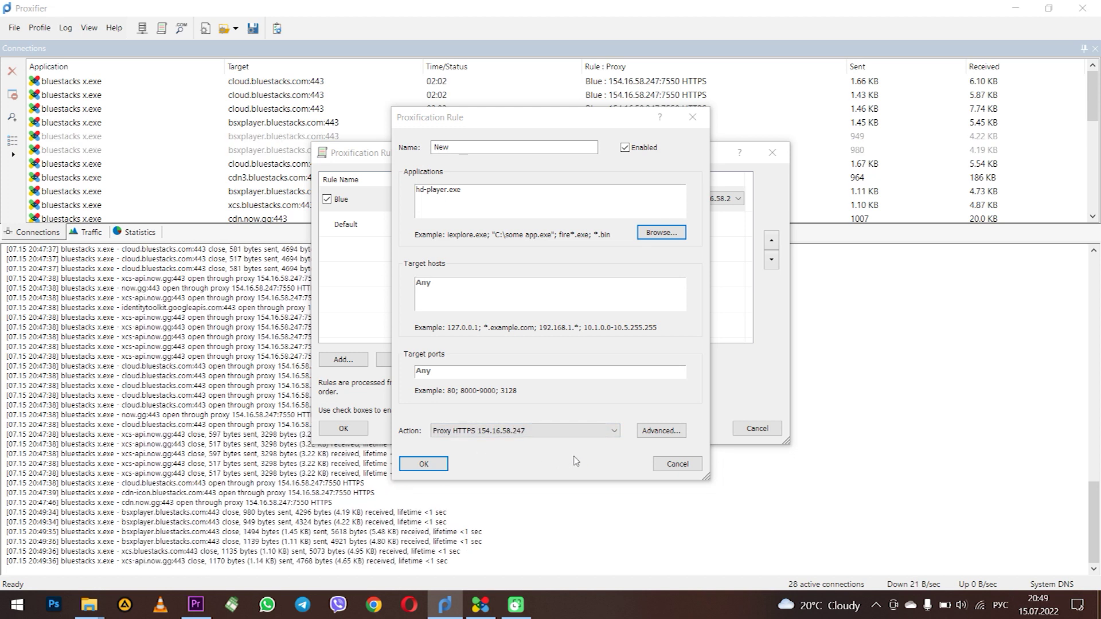
{"action": "left_click", "coordinate": [424, 464]}
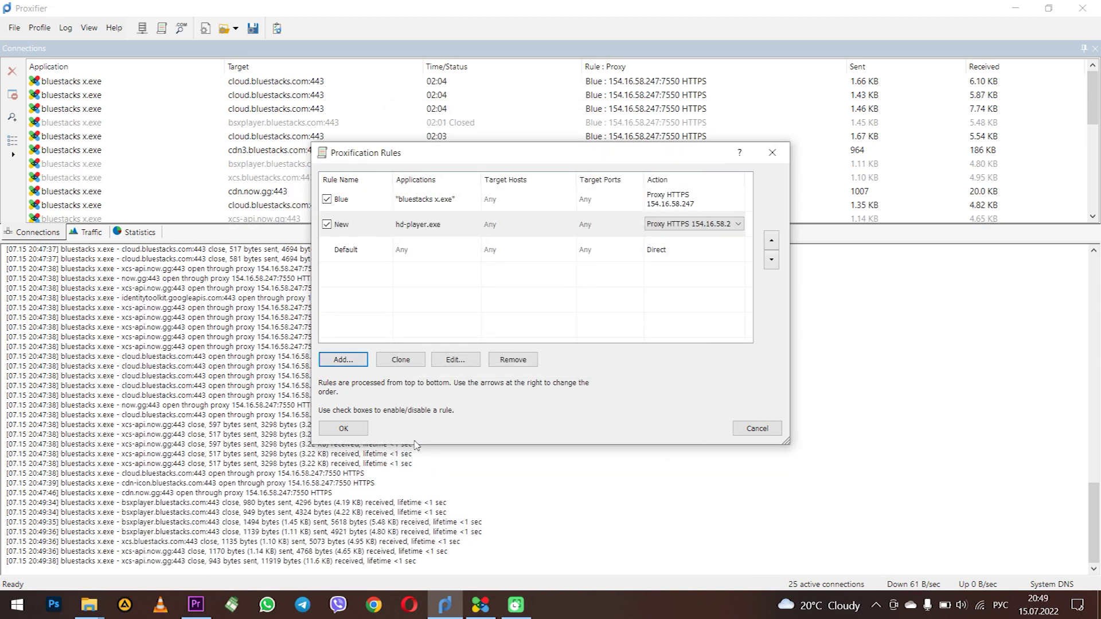
Step: Disable the Blue rule and save the proxification rules list
{"action": "left_click", "coordinate": [326, 201]}
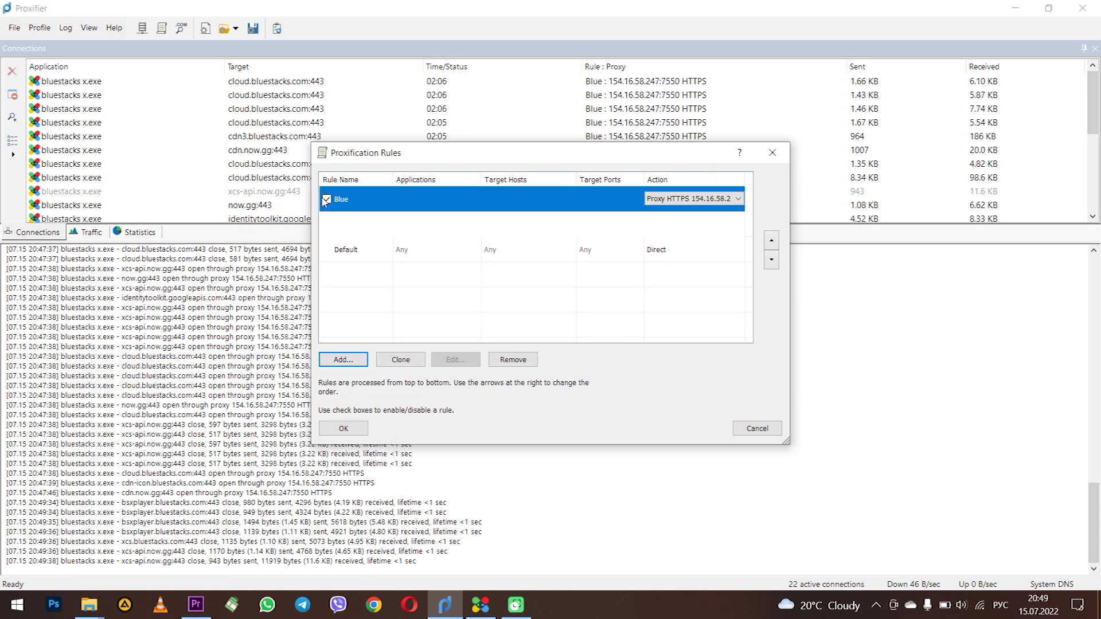
{"action": "left_click", "coordinate": [326, 200]}
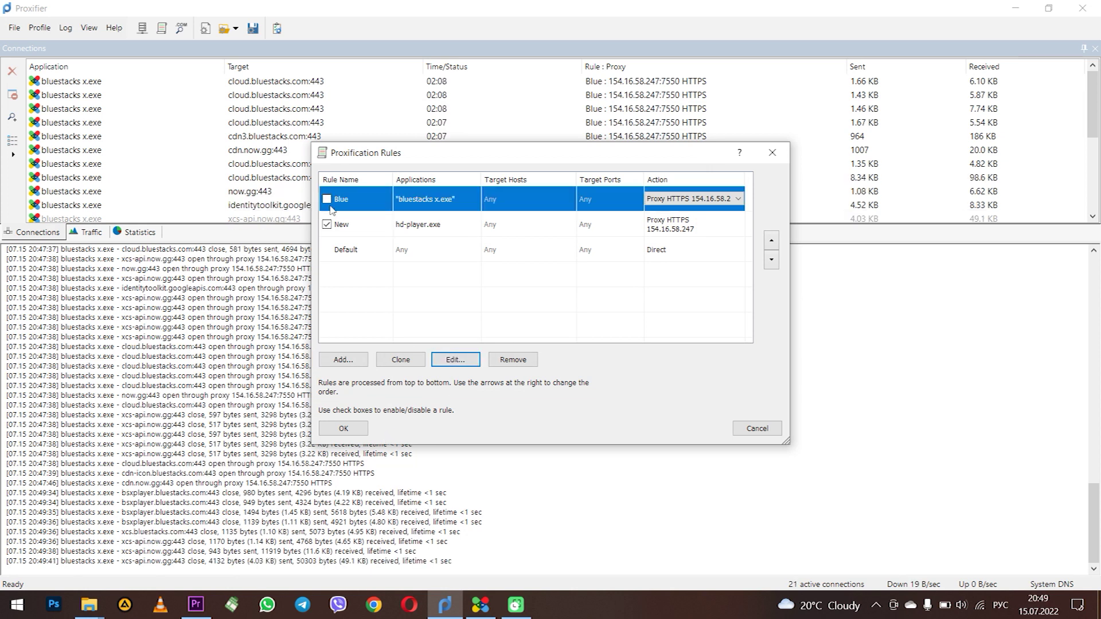
{"action": "left_click", "coordinate": [442, 230]}
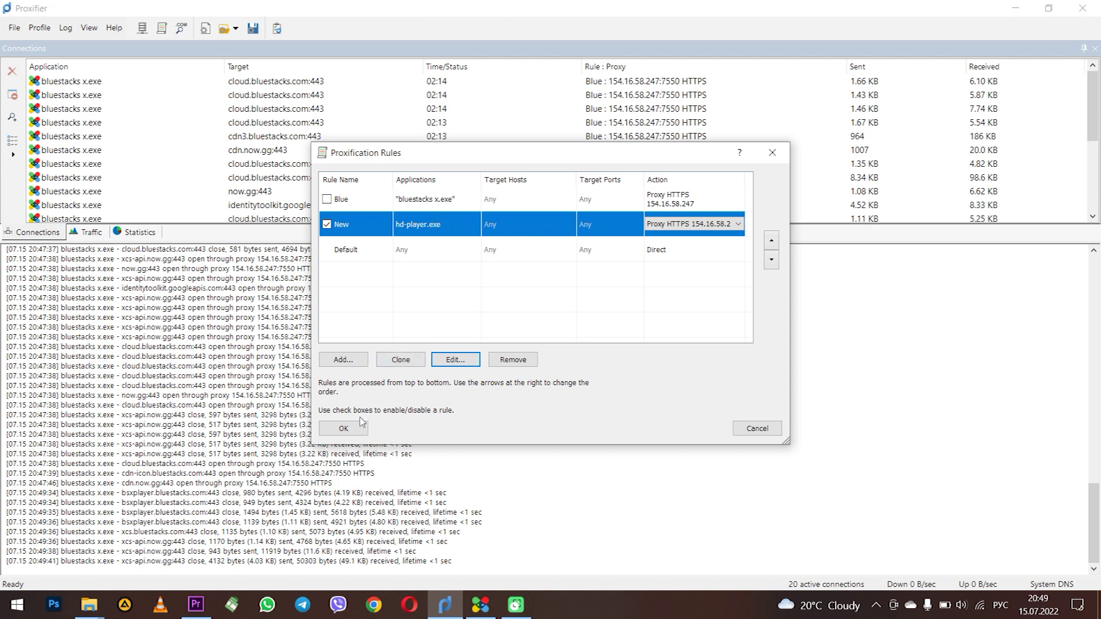
{"action": "left_click", "coordinate": [343, 429]}
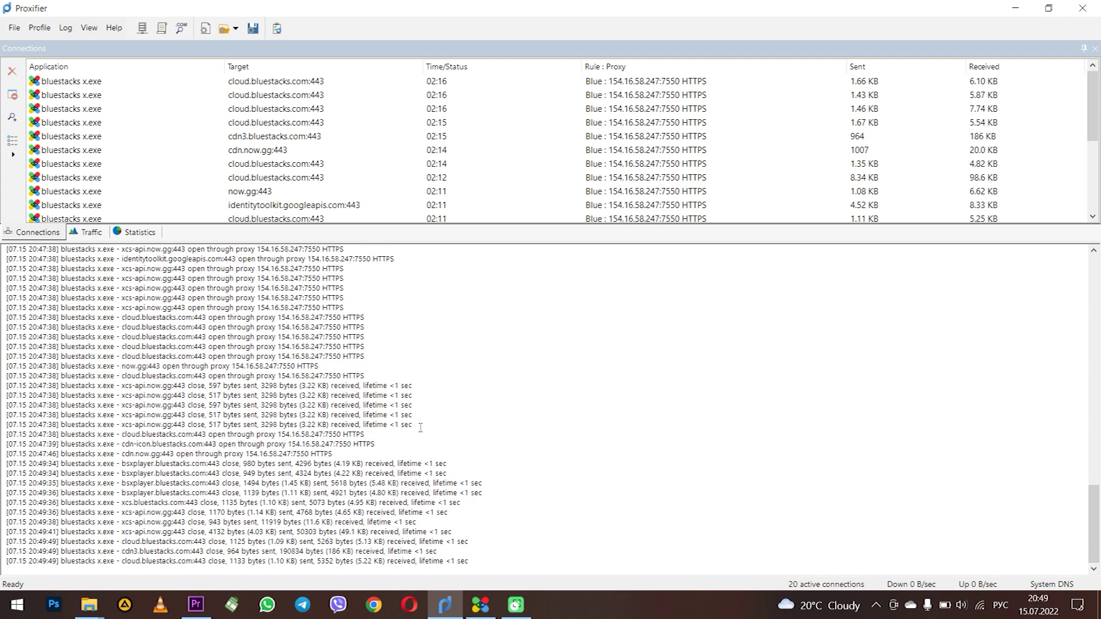